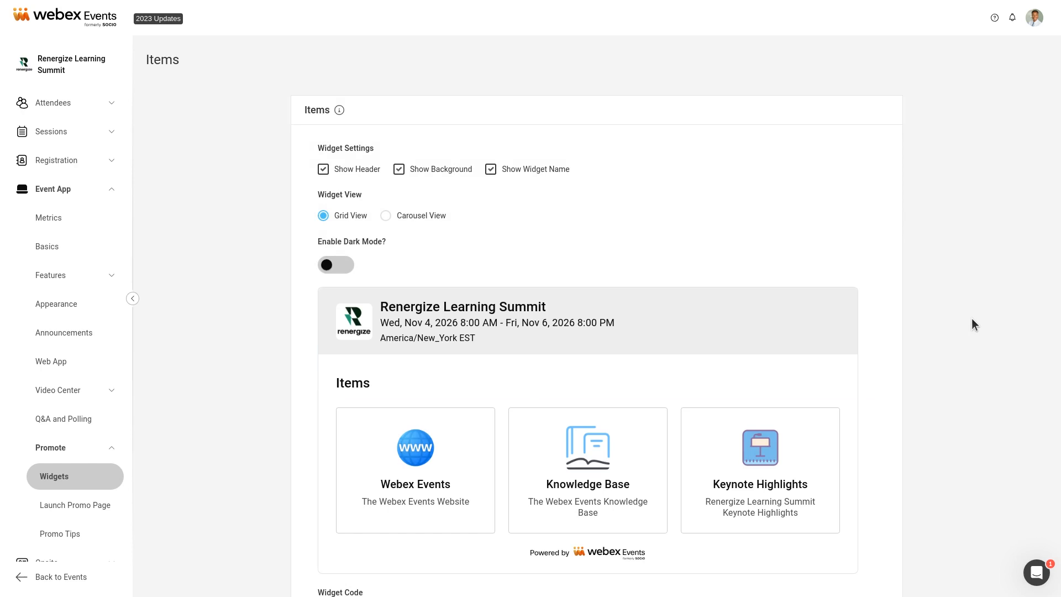
Step: View the Knowledge Base item's details in the Items widget preview, and save the widget with its widget name hidden
{"action": "left_click", "coordinate": [543, 465]}
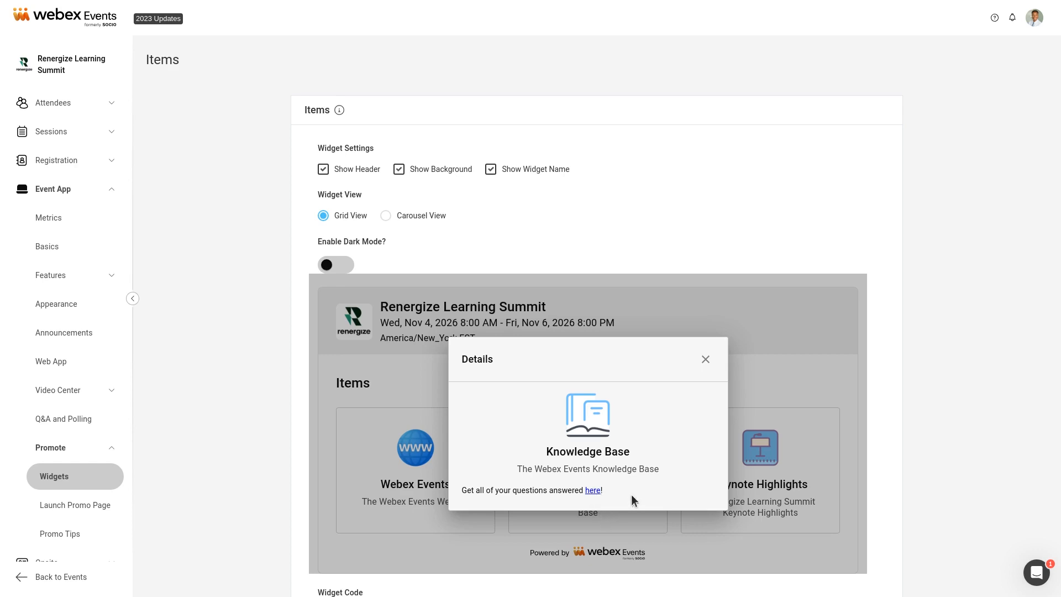
{"action": "left_click", "coordinate": [706, 359]}
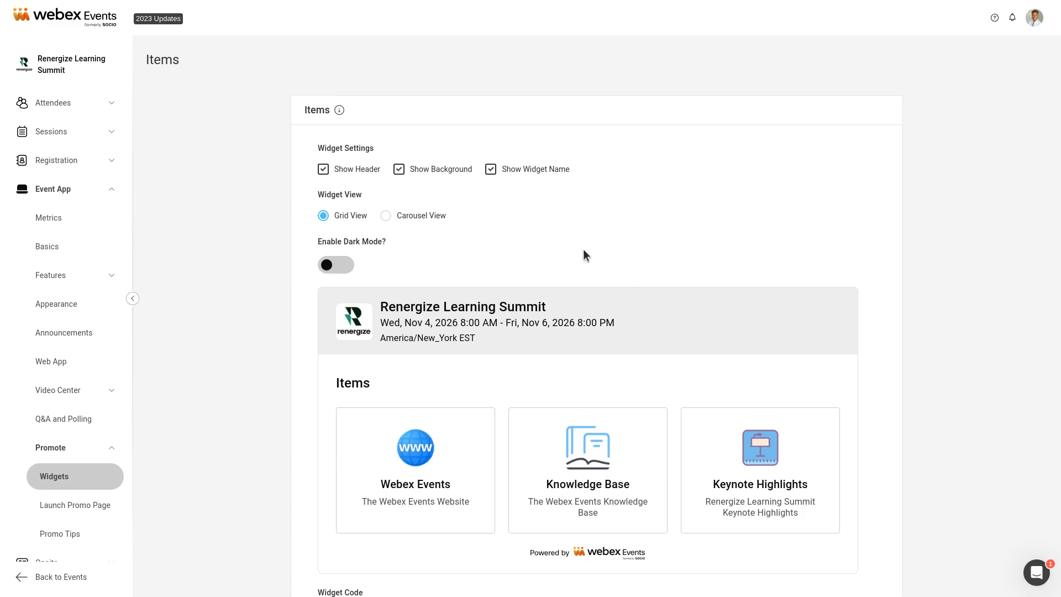
{"action": "left_click", "coordinate": [490, 170]}
{"action": "scroll", "coordinate": [492, 173], "scroll_direction": "down", "scroll_amount": 3}
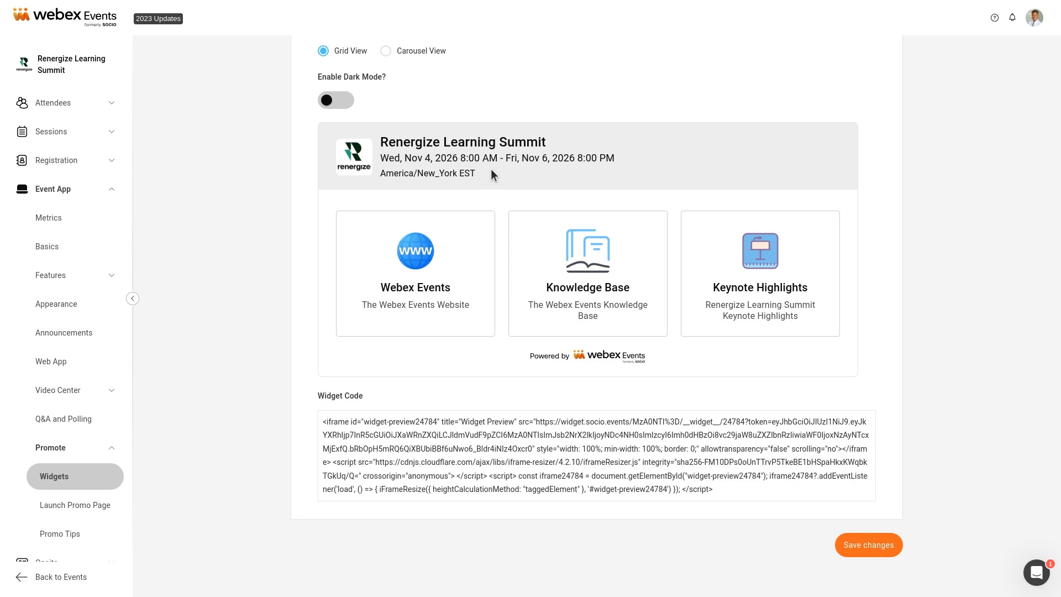
{"action": "left_click", "coordinate": [856, 546]}
Step: Start a new widget with the Speakers feature type and name it "Speakers Sponsored by Slido"
{"action": "left_click", "coordinate": [66, 479]}
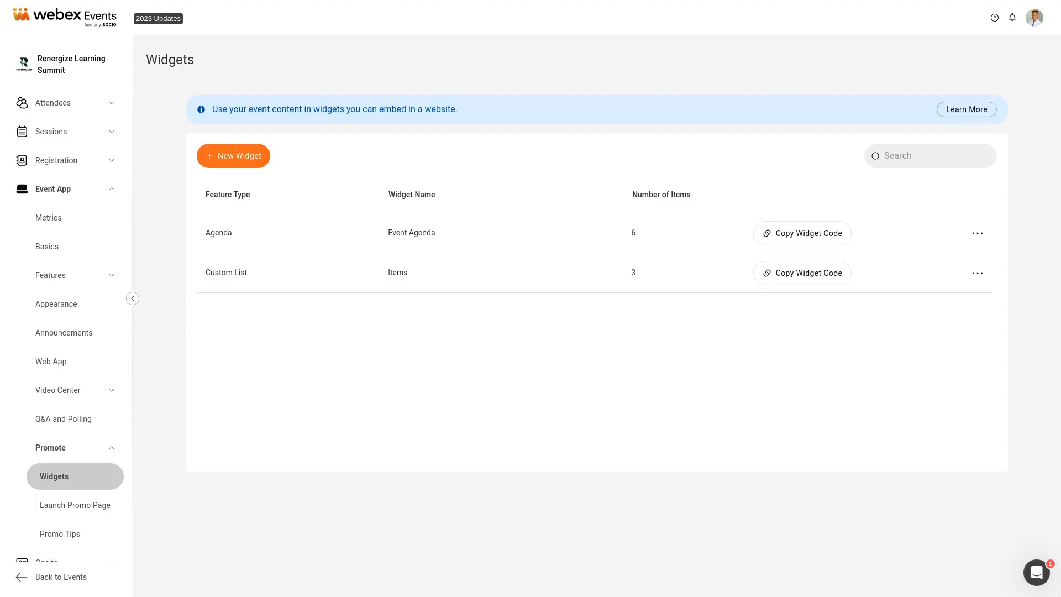
{"action": "left_click", "coordinate": [219, 157]}
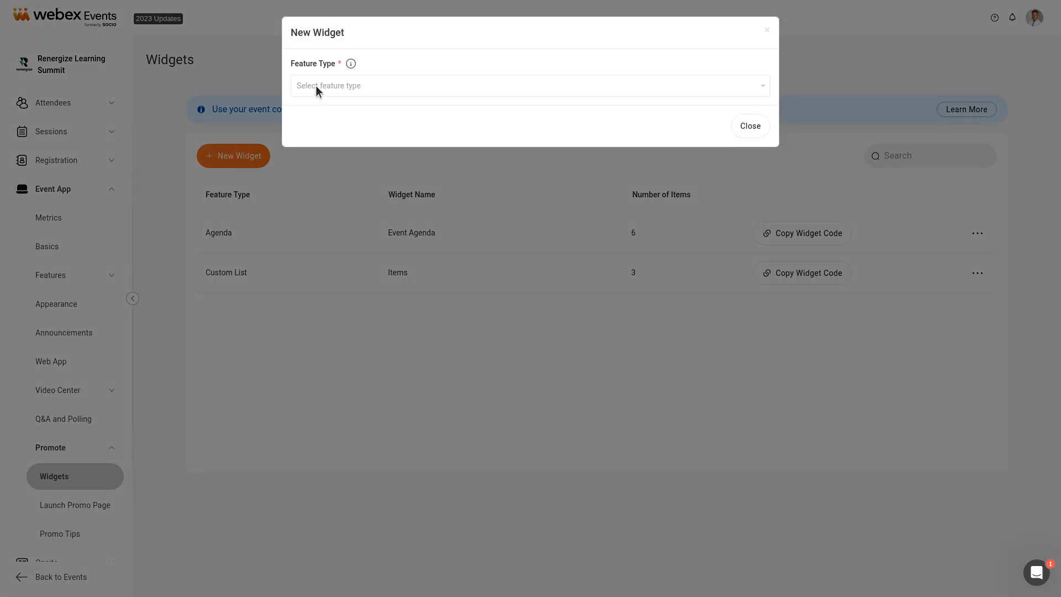
{"action": "left_click", "coordinate": [318, 88]}
{"action": "left_click", "coordinate": [311, 128]}
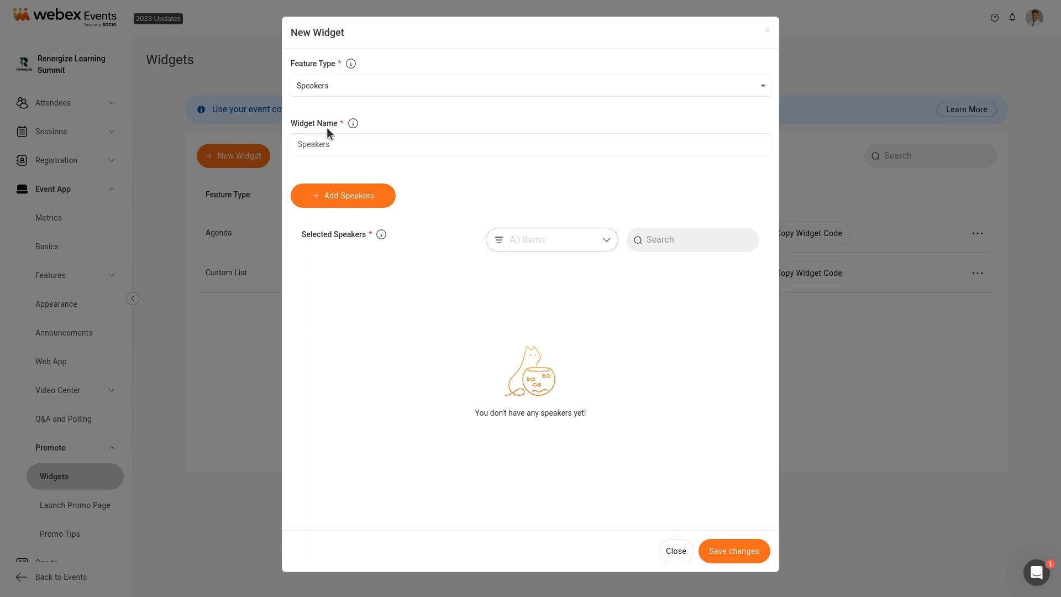
{"action": "left_click", "coordinate": [339, 144]}
{"action": "type", "text": "Sponsored by Slido"}
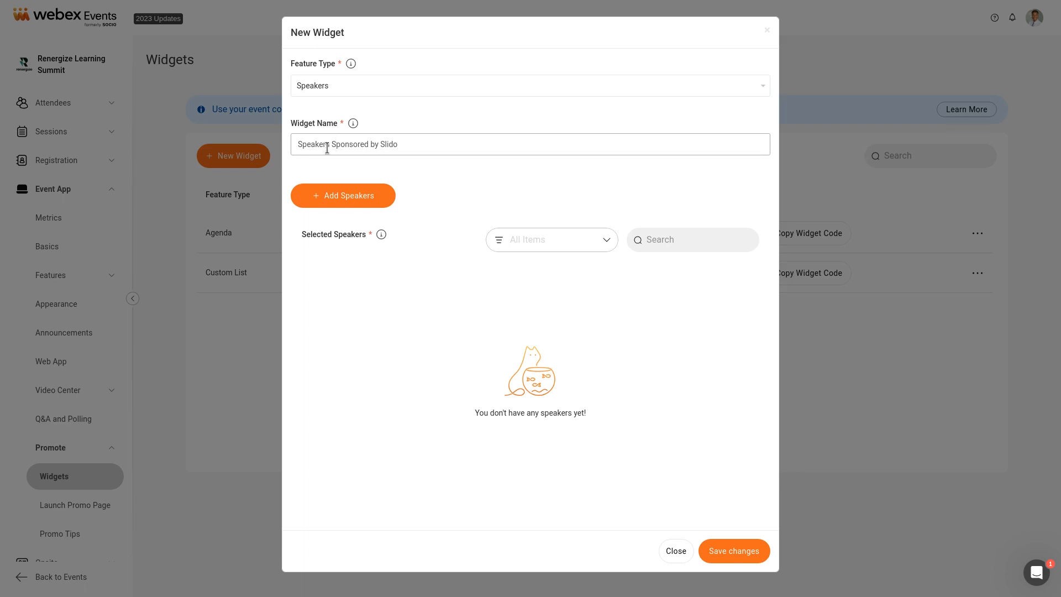
Step: Open the speaker selection for the widget and select the first, second, third, fifth and sixth listed speakers
{"action": "left_click", "coordinate": [323, 197]}
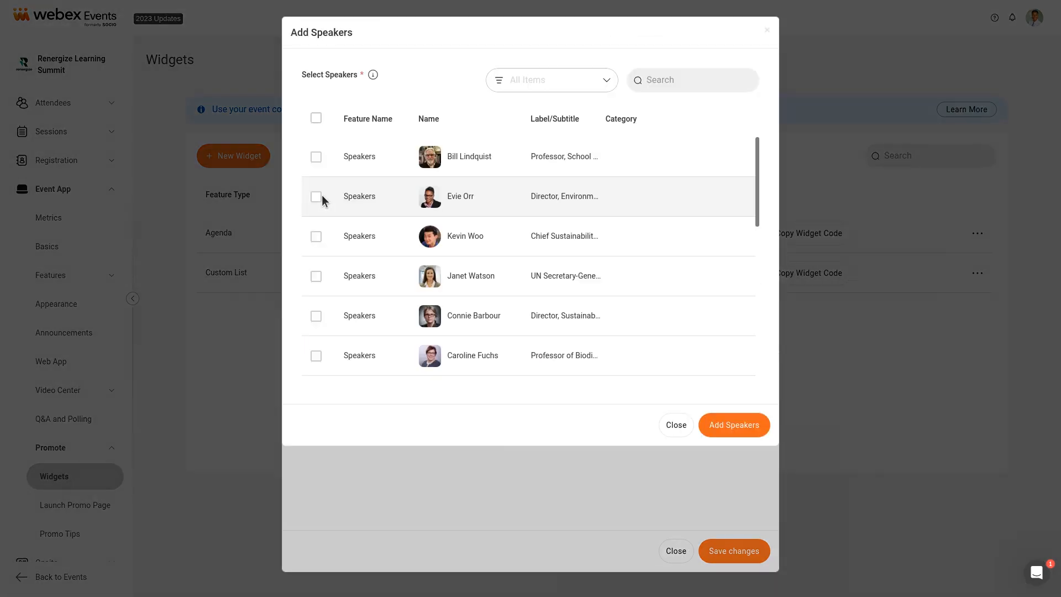
{"action": "left_click", "coordinate": [316, 158]}
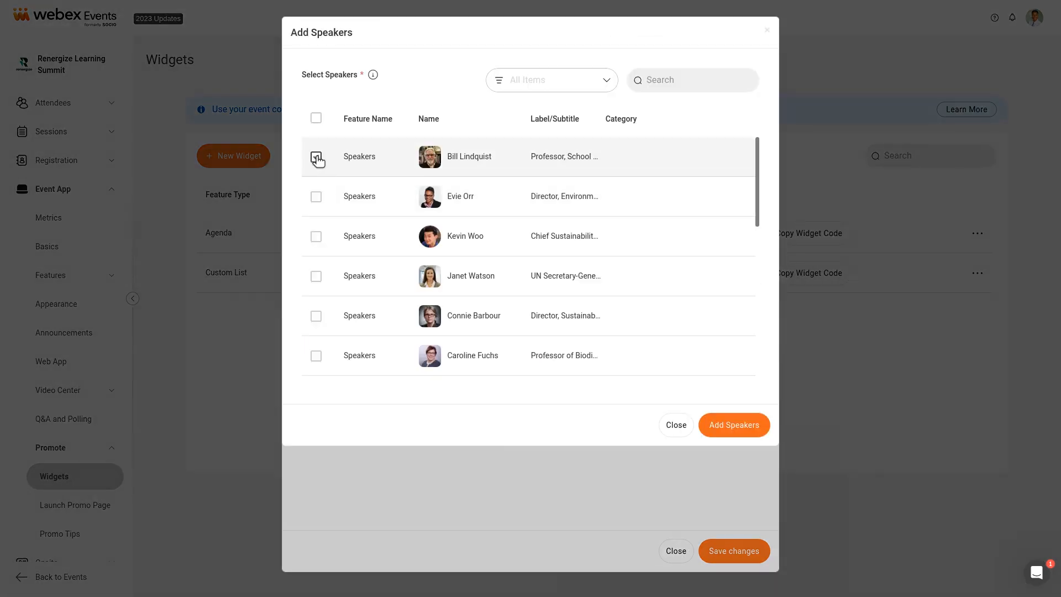
{"action": "left_click", "coordinate": [316, 198]}
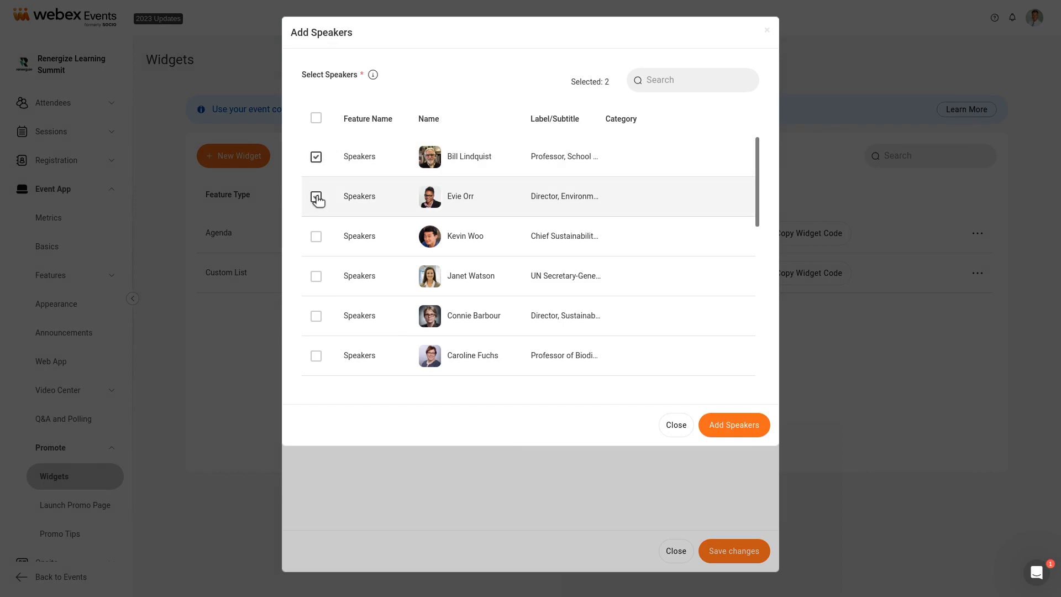
{"action": "left_click", "coordinate": [317, 237]}
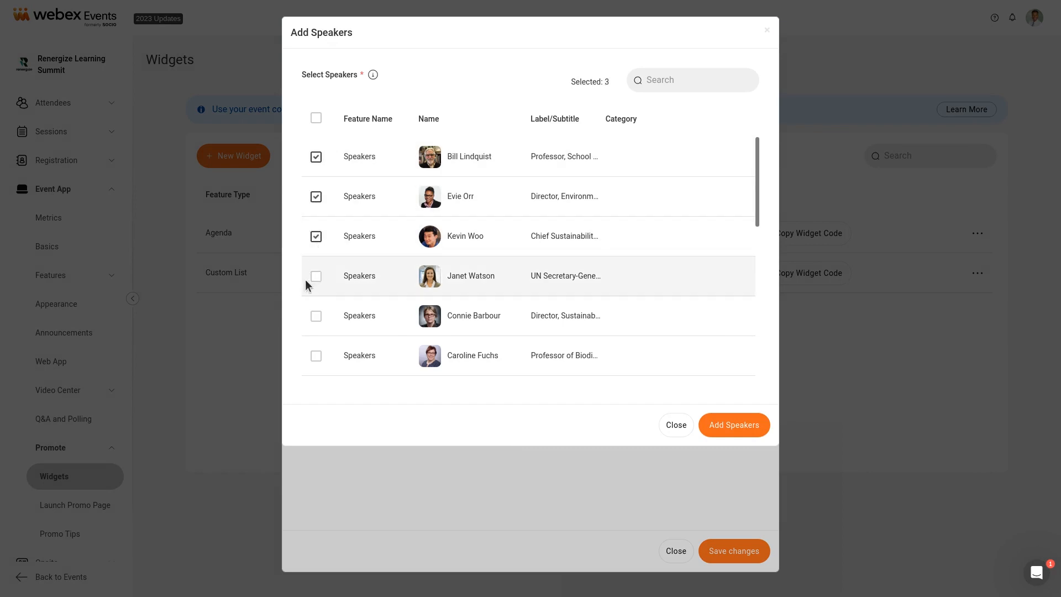
{"action": "left_click", "coordinate": [317, 317]}
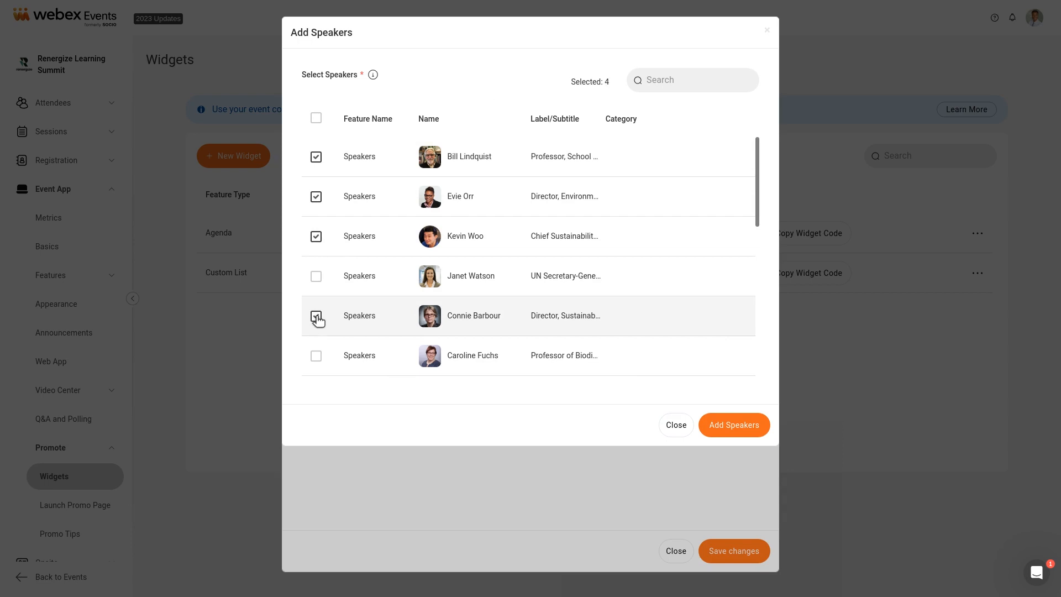
{"action": "left_click", "coordinate": [317, 356]}
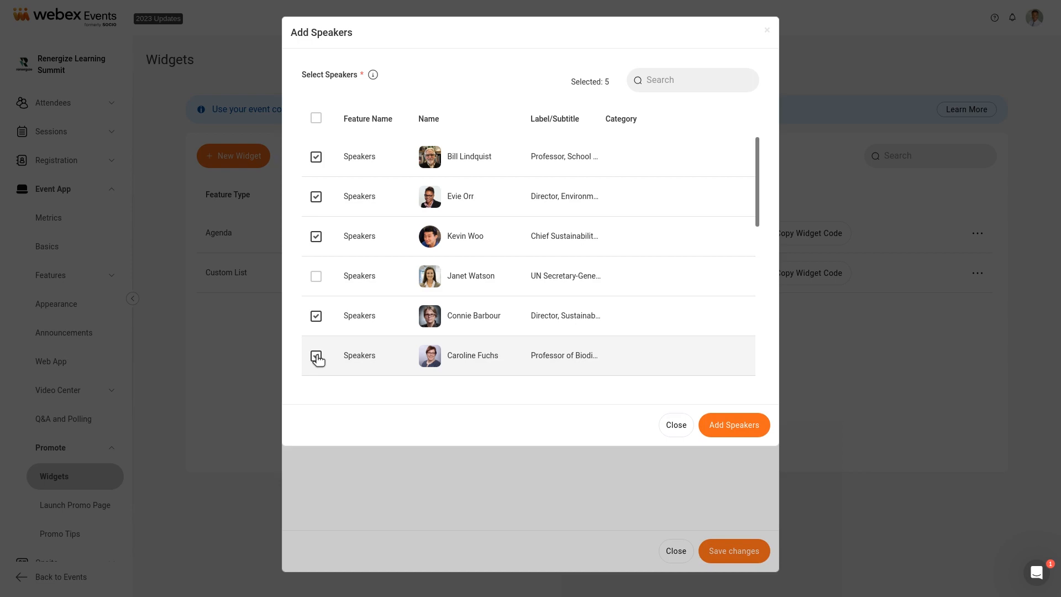
Step: Find the Sr. Sustainability Strategist by first name, select that speaker too, and add all selected speakers to the widget
{"action": "left_click", "coordinate": [669, 80]}
{"action": "type", "text": "Peter"}
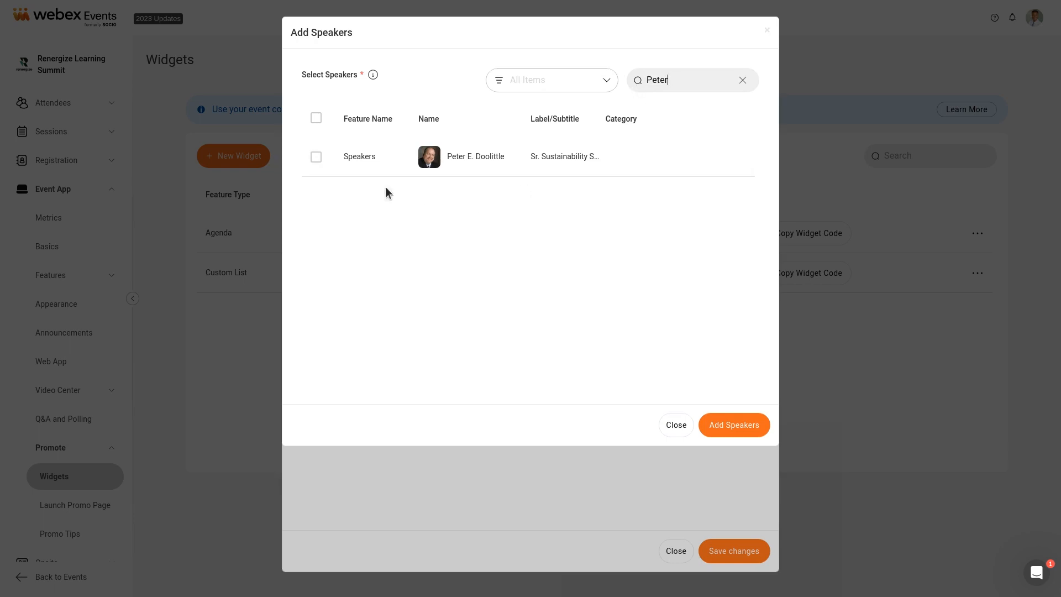
{"action": "left_click", "coordinate": [317, 158]}
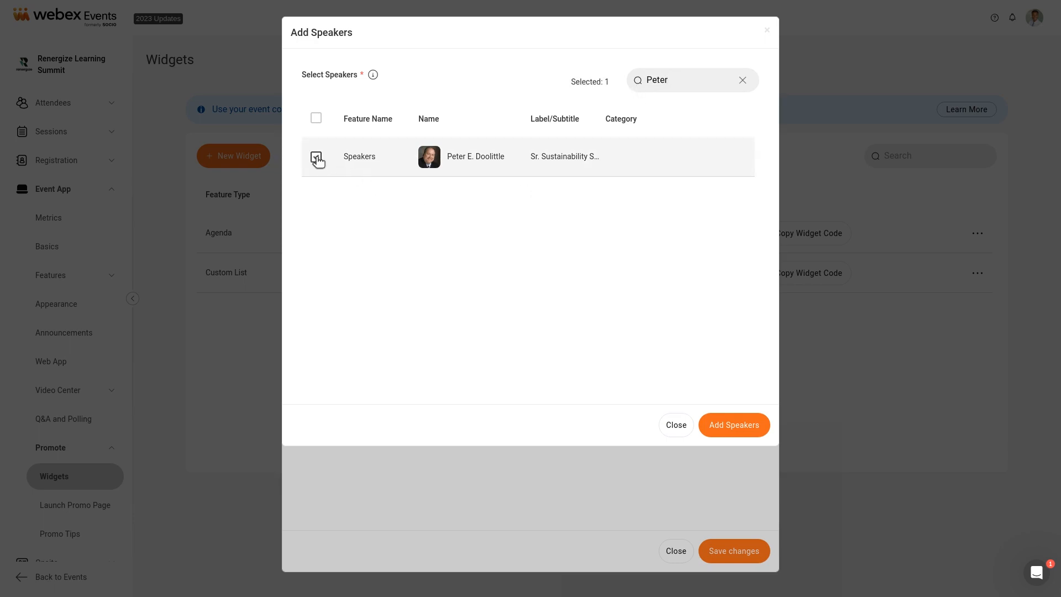
{"action": "left_click", "coordinate": [743, 80]}
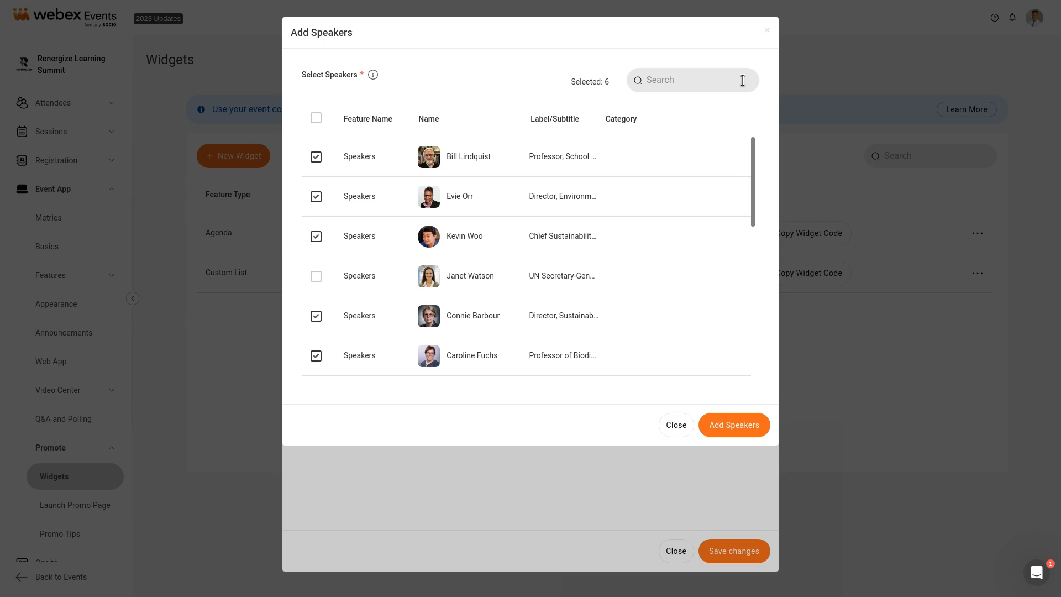
{"action": "left_click", "coordinate": [723, 426]}
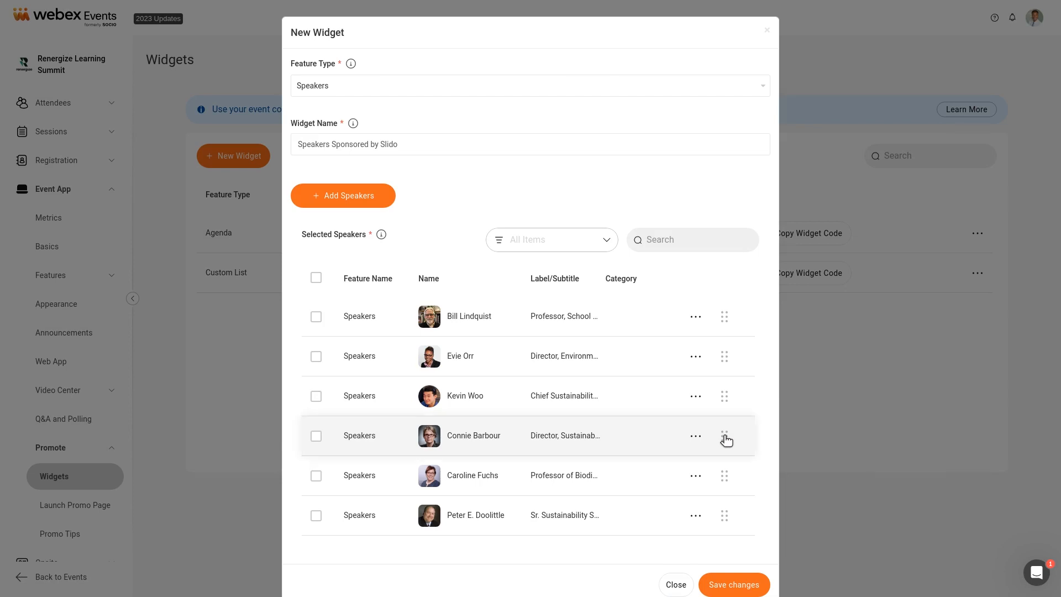
Step: Move the fourth selected speaker to the top of the list, remove the fifth one, and save the new widget
{"action": "left_click_drag", "start_coordinate": [726, 440], "coordinate": [730, 325]}
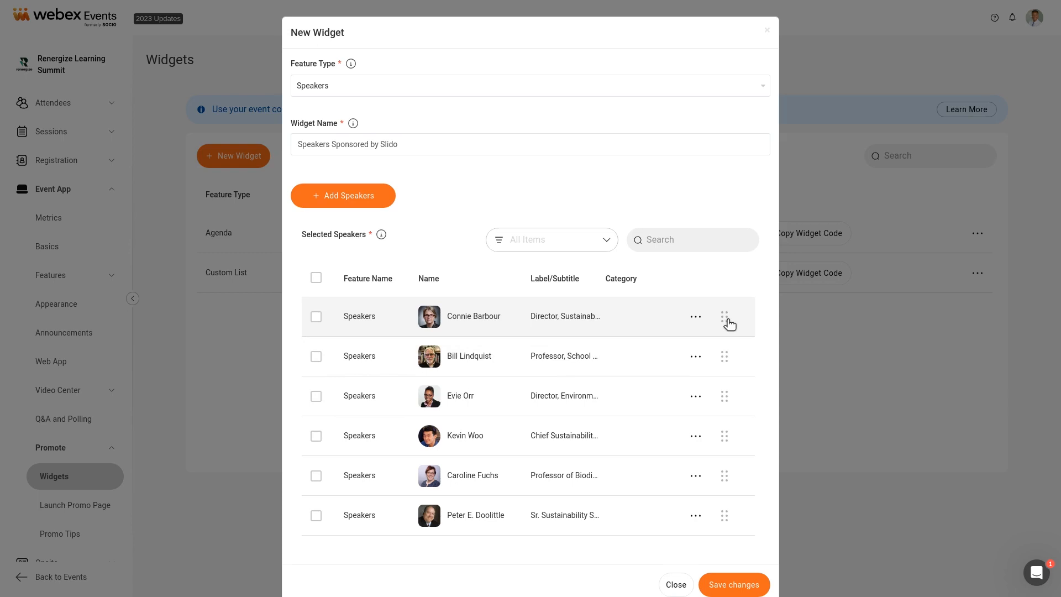
{"action": "left_click", "coordinate": [696, 476]}
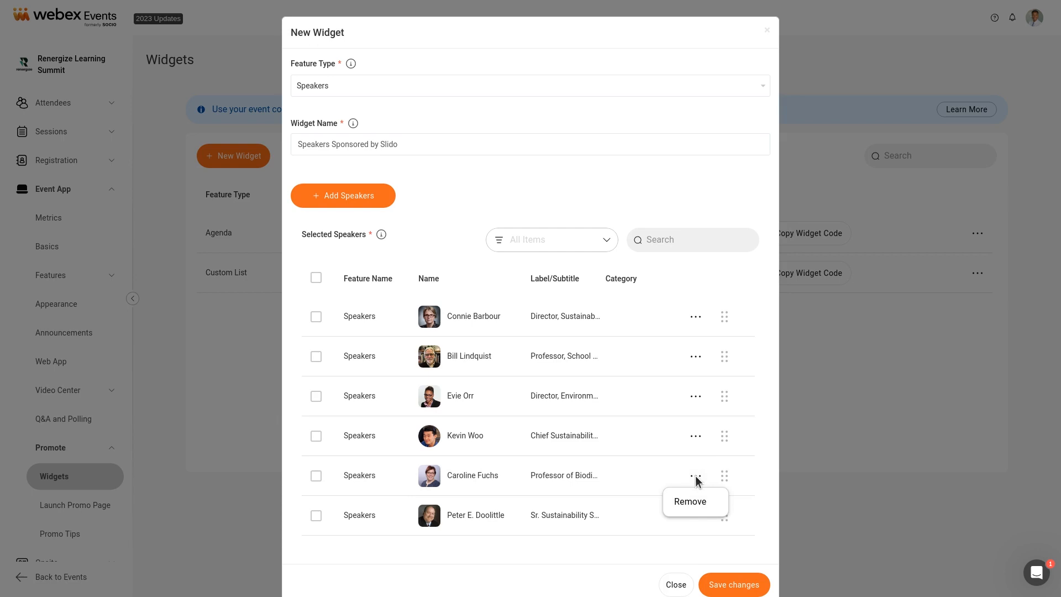
{"action": "left_click", "coordinate": [690, 501]}
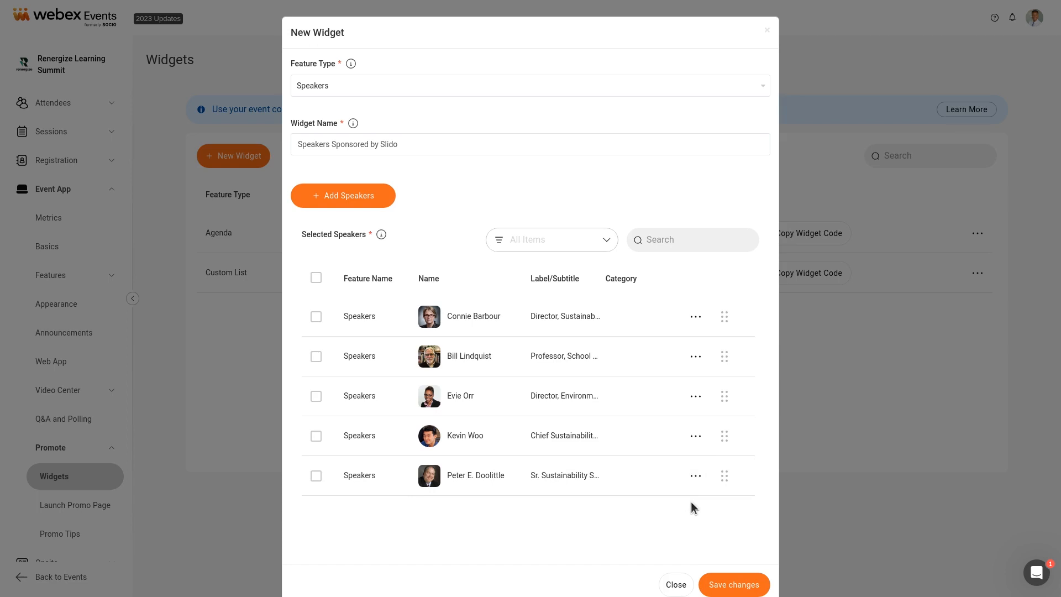
{"action": "left_click", "coordinate": [720, 588]}
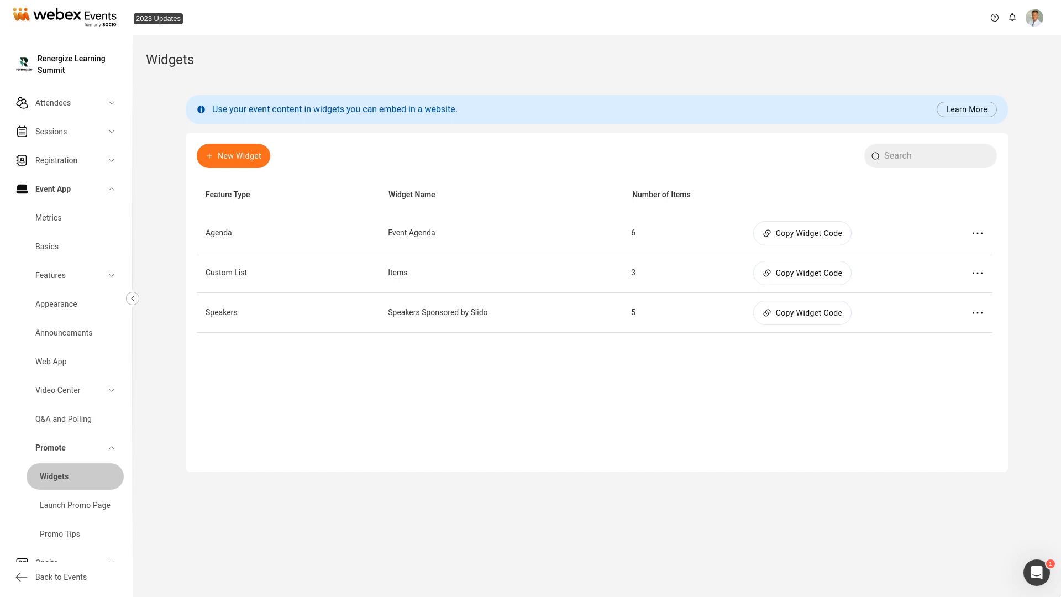
Step: Preview the Speakers Sponsored by Slido widget, try its header and widget name toggles, and hide its background
{"action": "left_click", "coordinate": [978, 313]}
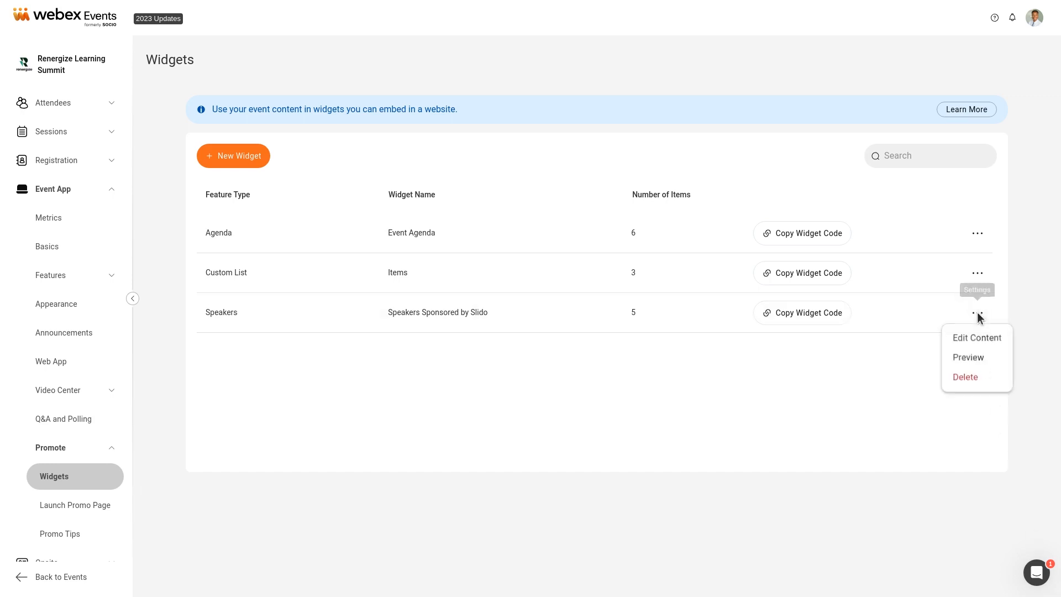
{"action": "left_click", "coordinate": [972, 359]}
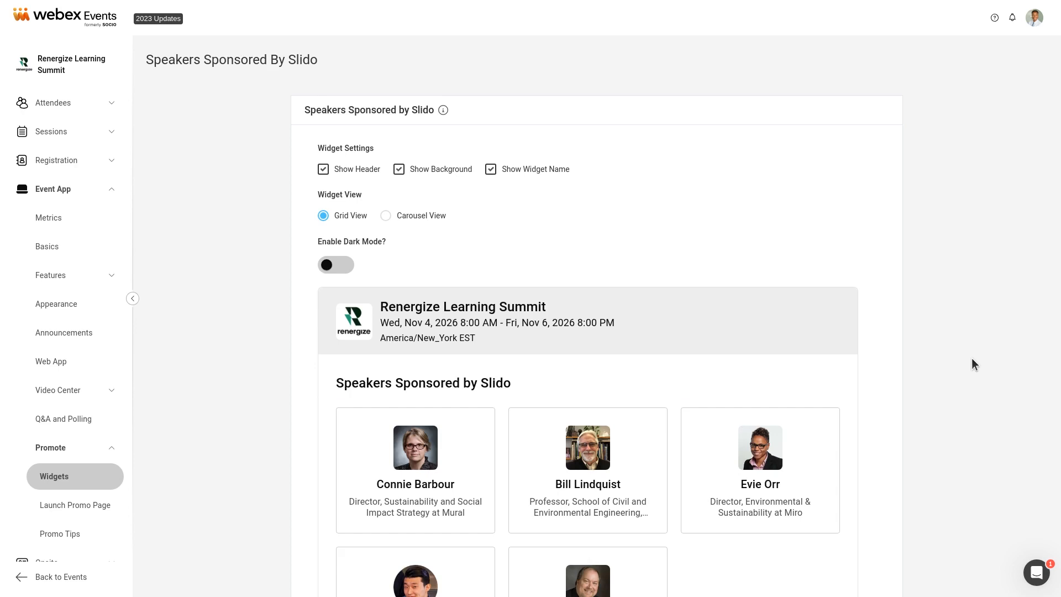
{"action": "left_click", "coordinate": [323, 169]}
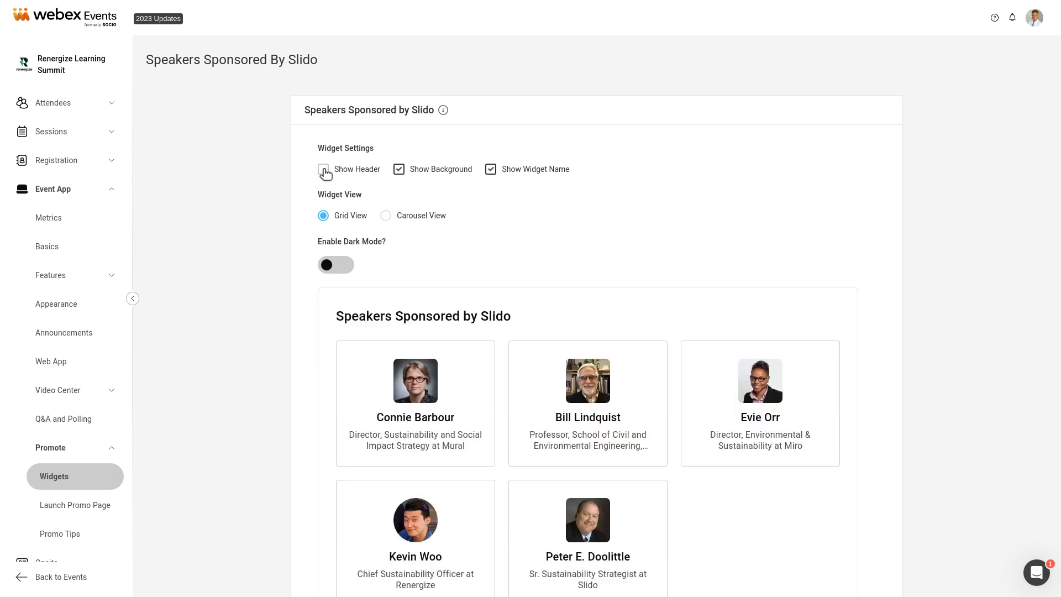
{"action": "left_click", "coordinate": [324, 169]}
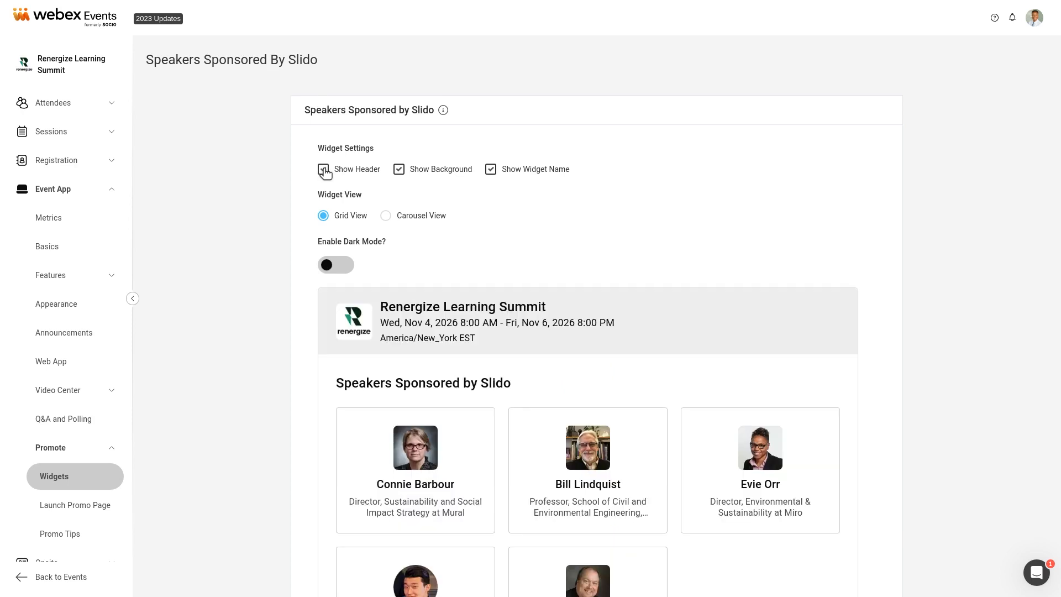
{"action": "left_click", "coordinate": [400, 170]}
{"action": "left_click", "coordinate": [491, 170]}
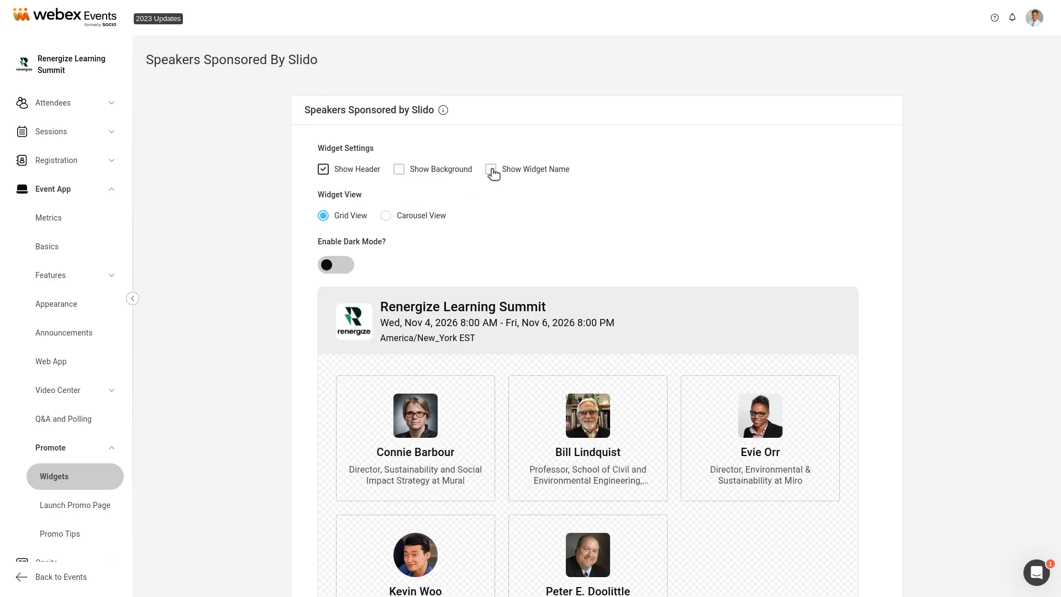
{"action": "left_click", "coordinate": [491, 170]}
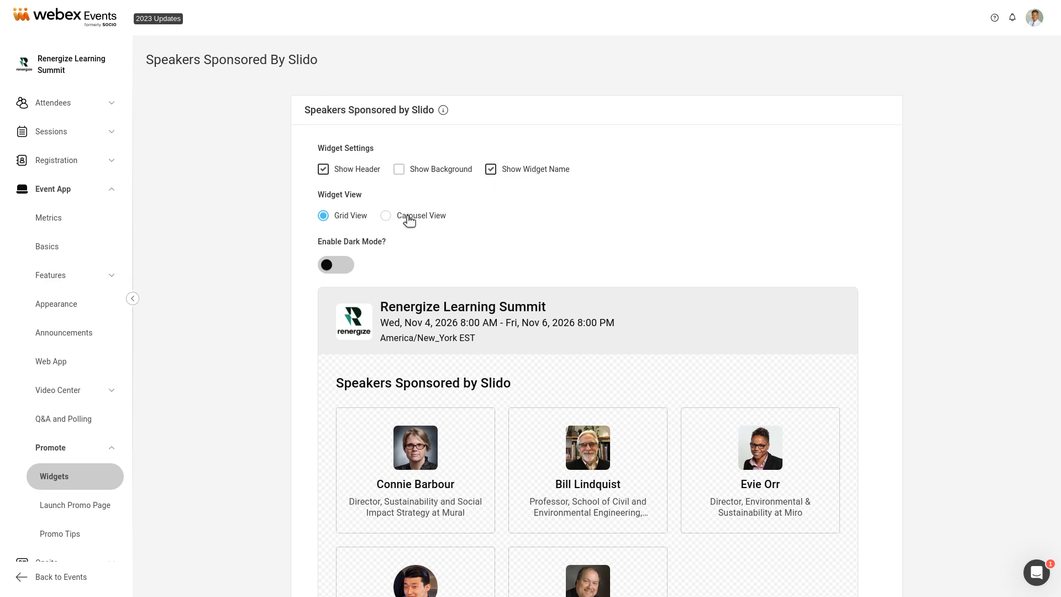
Step: Switch the speakers widget to Carousel View, enable dark mode, and save the changes
{"action": "left_click", "coordinate": [386, 216]}
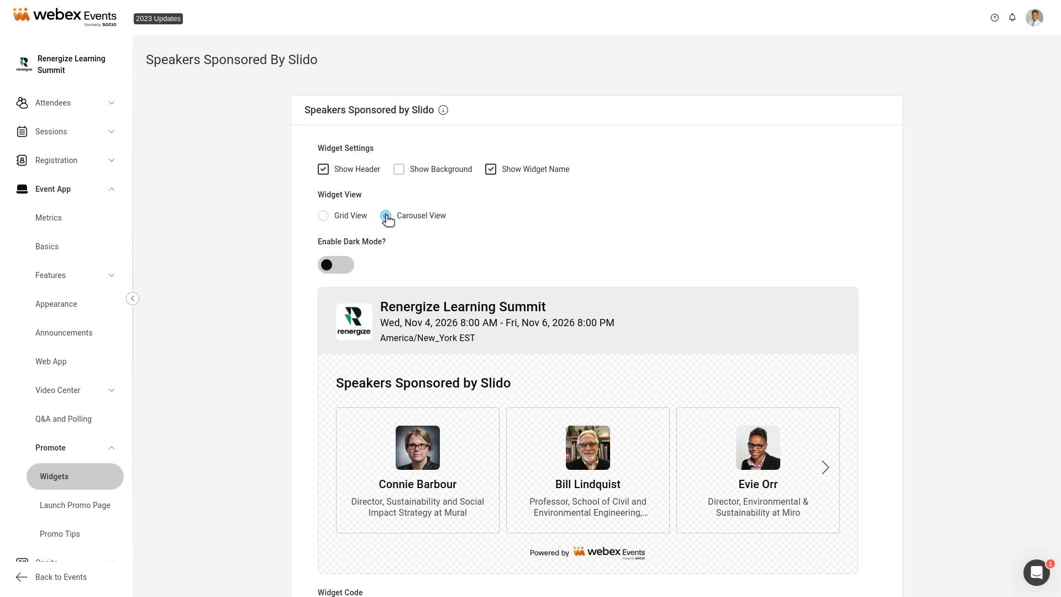
{"action": "scroll", "coordinate": [387, 218], "scroll_direction": "down", "scroll_amount": 3}
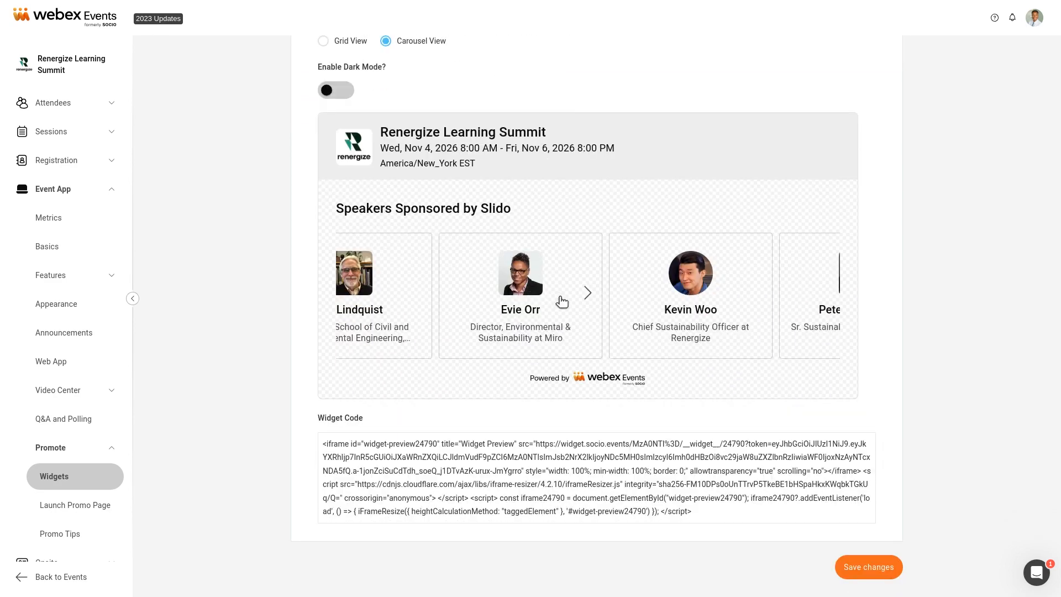
{"action": "left_click", "coordinate": [590, 295]}
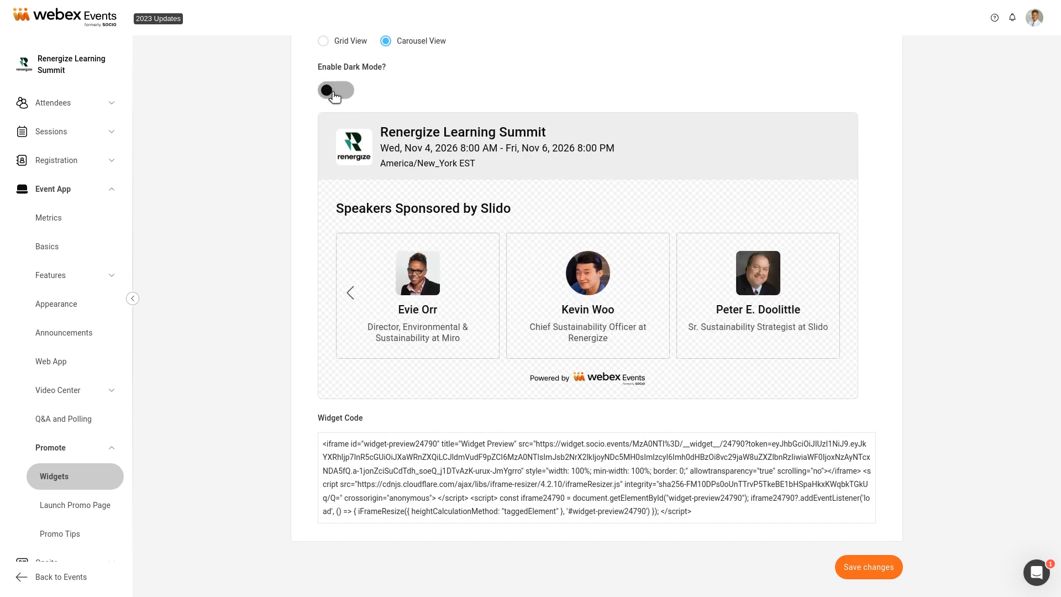
{"action": "left_click", "coordinate": [334, 92]}
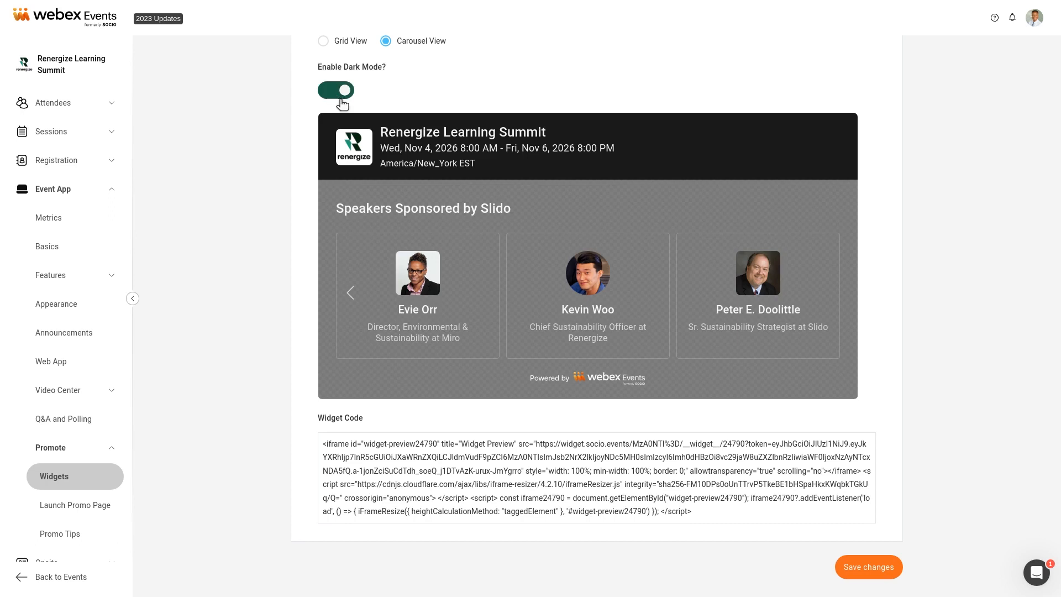
{"action": "left_click", "coordinate": [857, 568]}
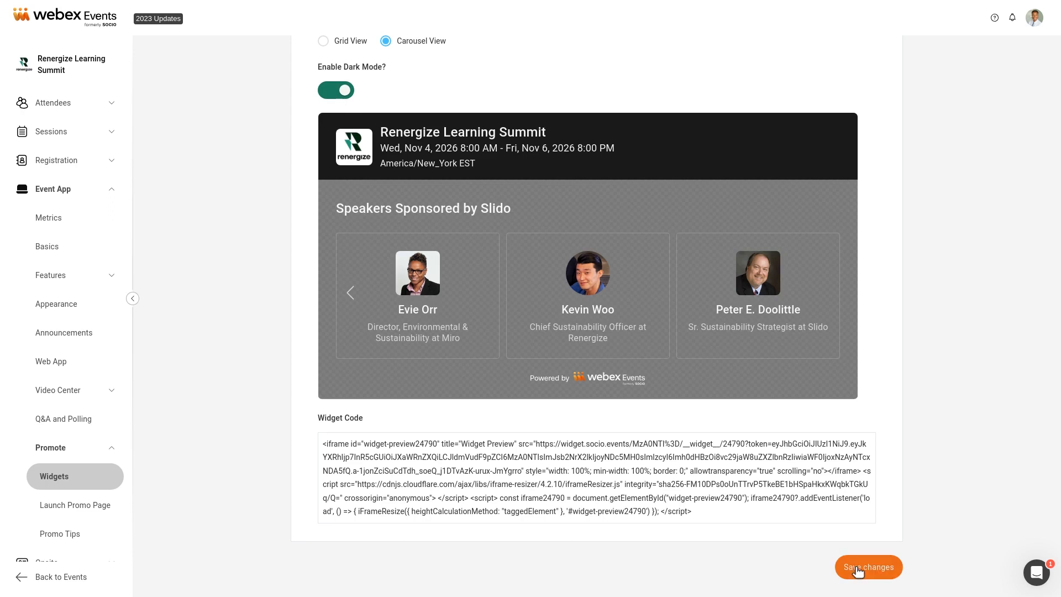
Step: Preview the Event Agenda widget down to its embed code, and copy its widget code from the widgets list
{"action": "left_click", "coordinate": [66, 480]}
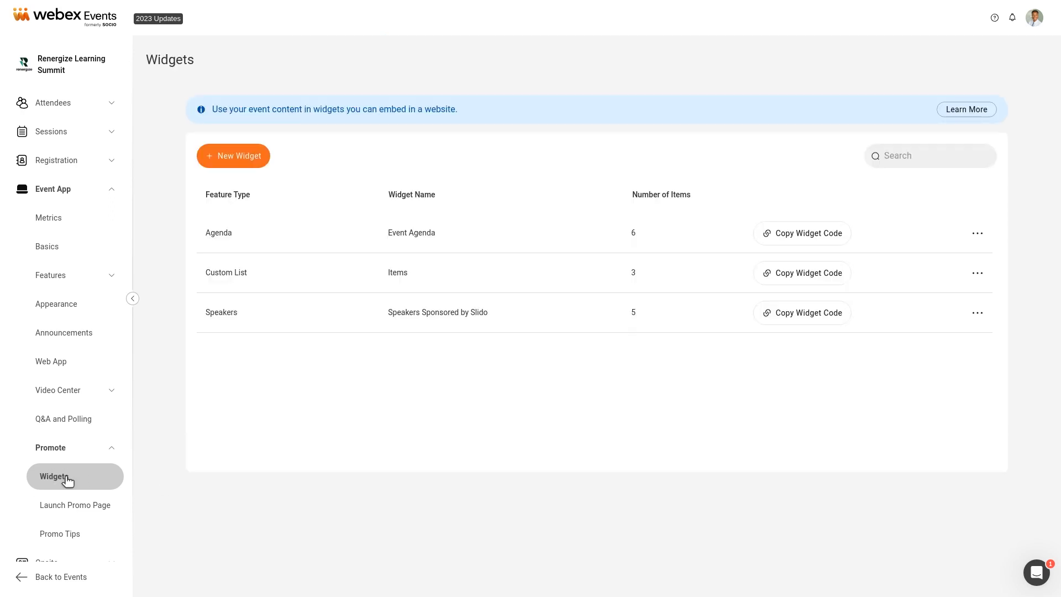
{"action": "left_click", "coordinate": [978, 233]}
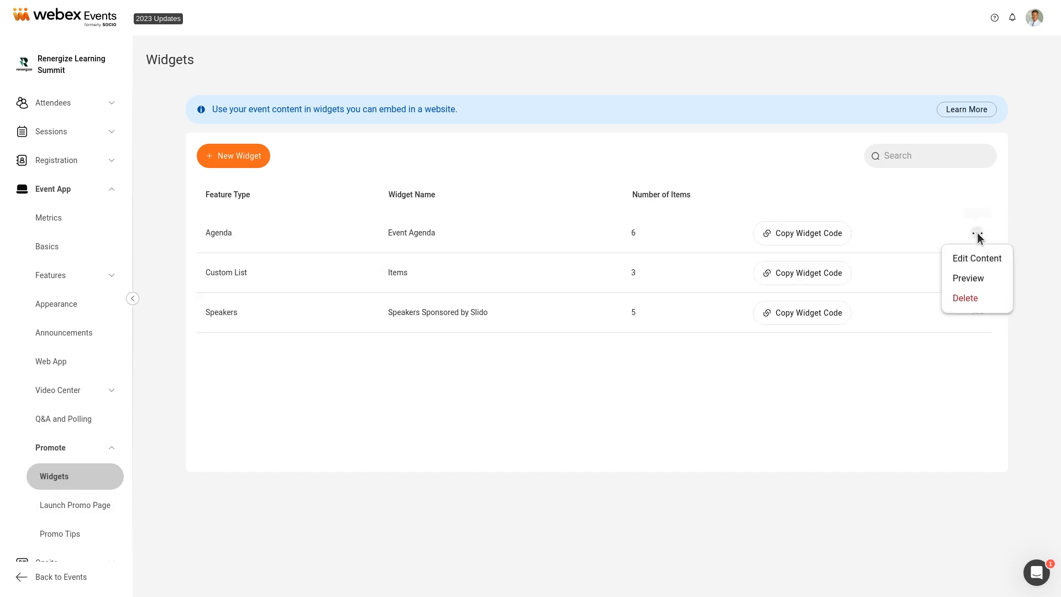
{"action": "left_click", "coordinate": [971, 278]}
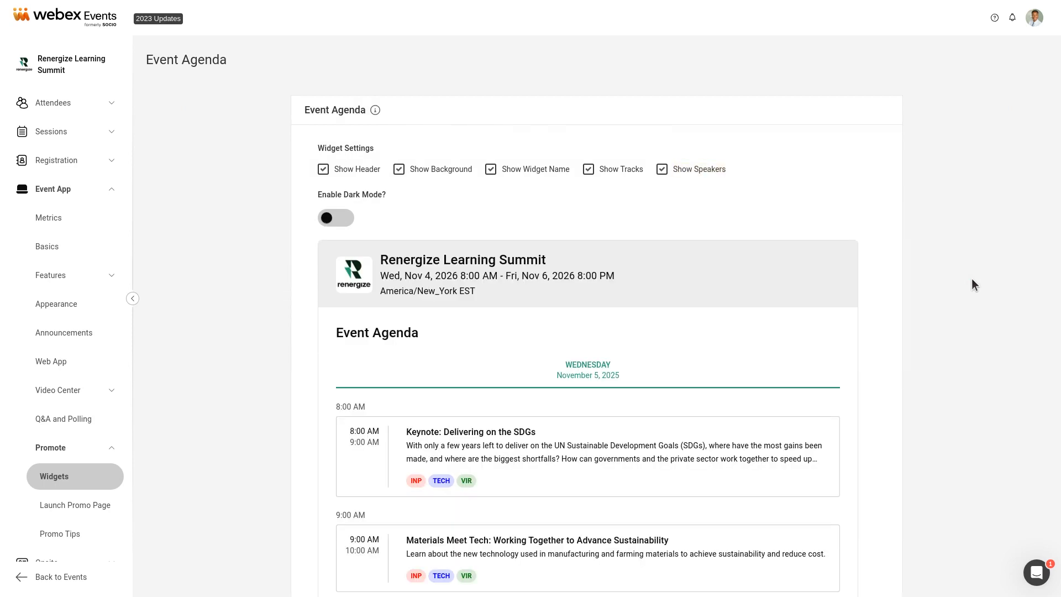
{"action": "scroll", "coordinate": [972, 279], "scroll_direction": "down", "scroll_amount": 10}
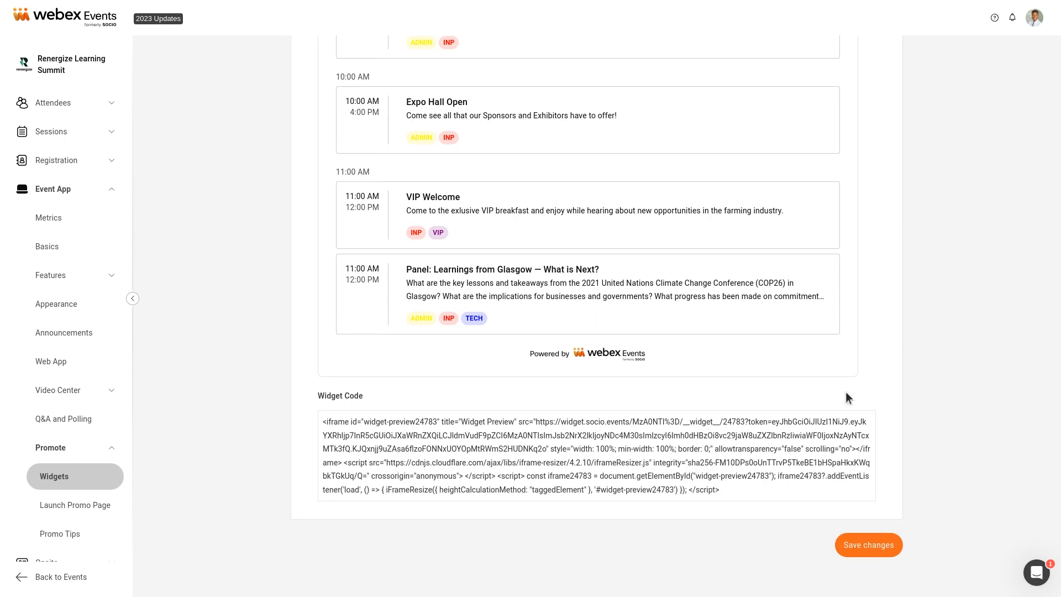
{"action": "left_click", "coordinate": [587, 449]}
{"action": "left_click", "coordinate": [67, 480]}
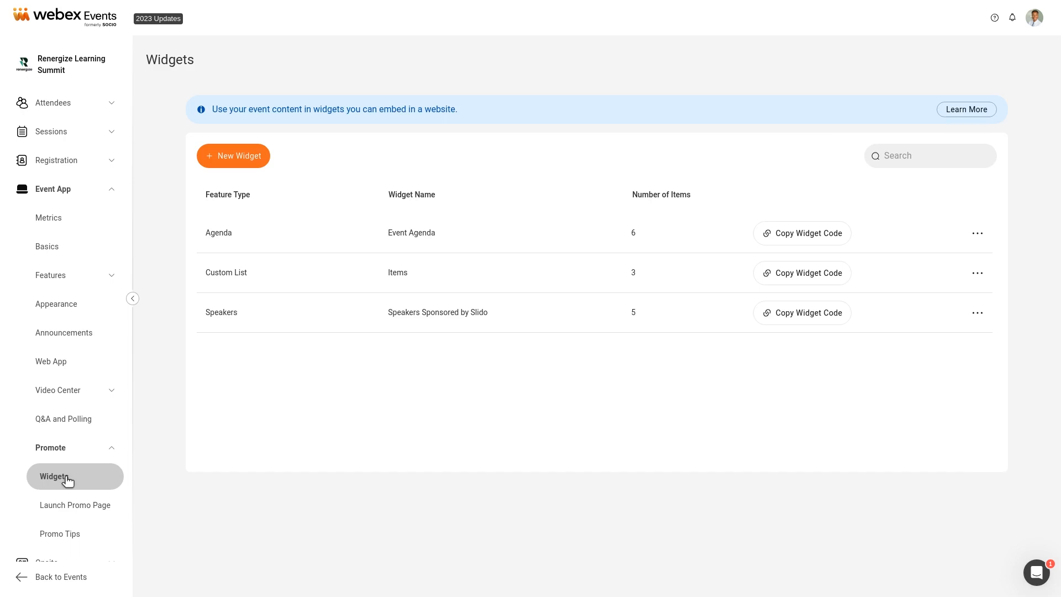
{"action": "left_click", "coordinate": [785, 235]}
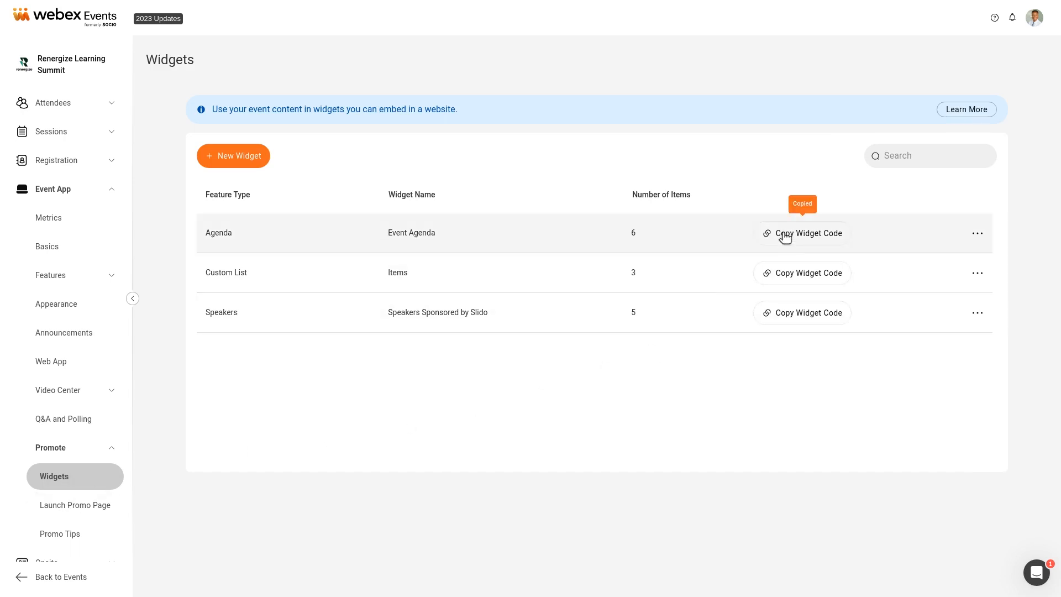